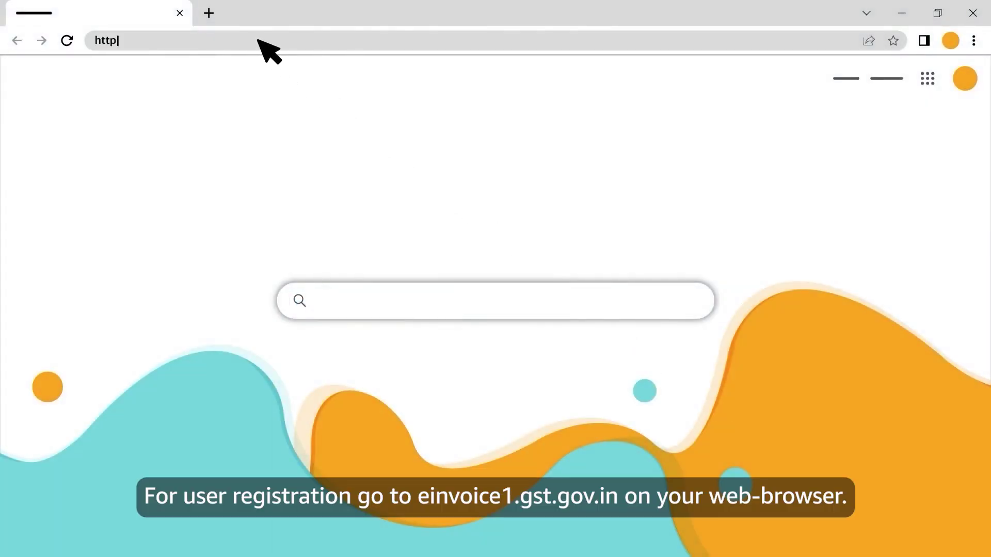
# Load the GST e-Invoice portal at einvoice1.gst.gov.in/ in Chrome.
pyautogui.write('einvoice1.gs')
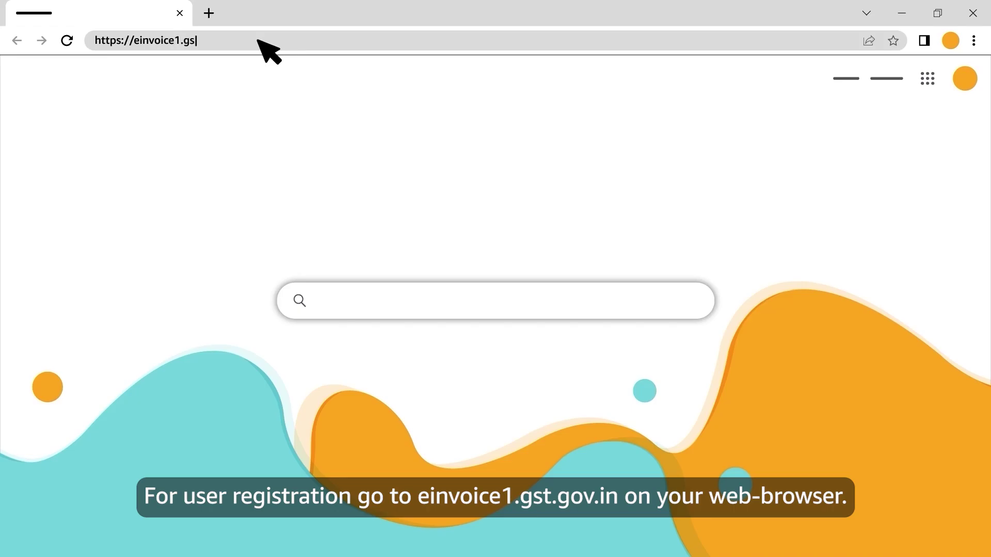
pyautogui.write('t.gov.in/')
pyautogui.press('Return')
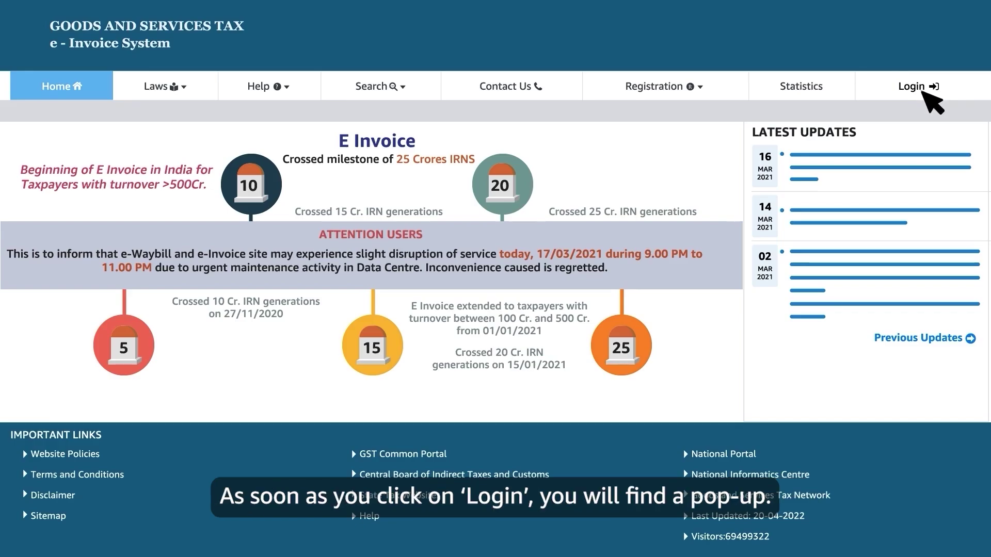
# Log in to the e-Invoice portal with the registered e-mail username, password and captcha.
pyautogui.click(924, 92)
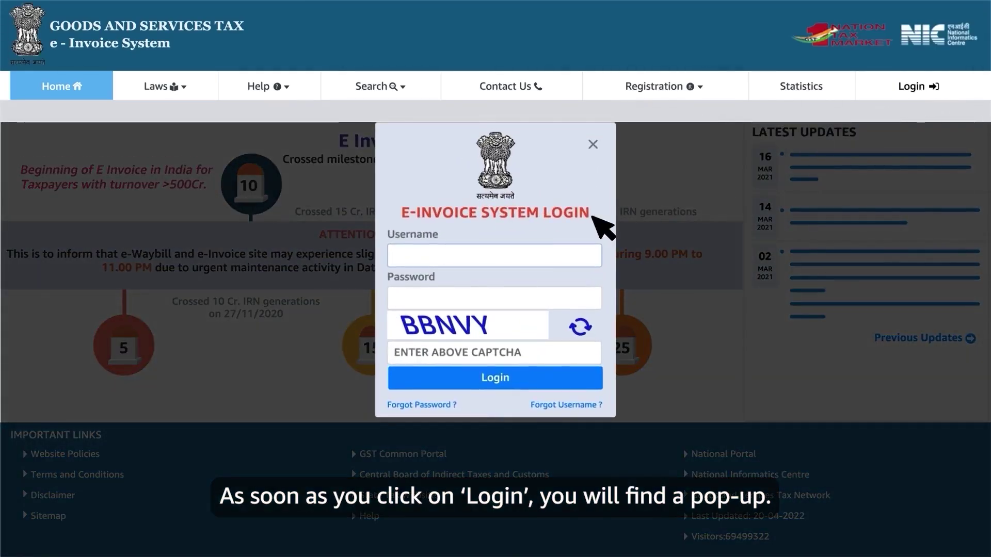
pyautogui.click(490, 260)
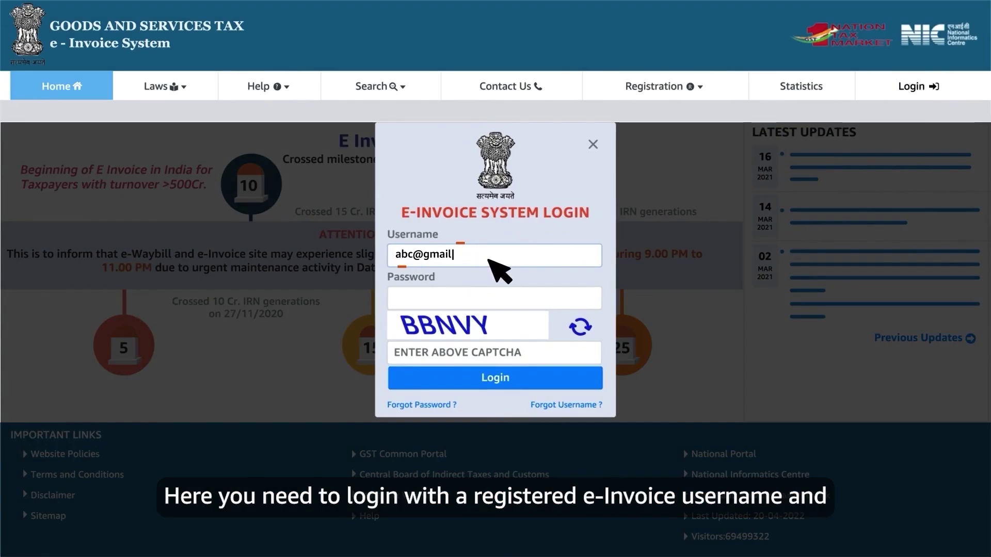
pyautogui.click(496, 306)
pyautogui.write('******')
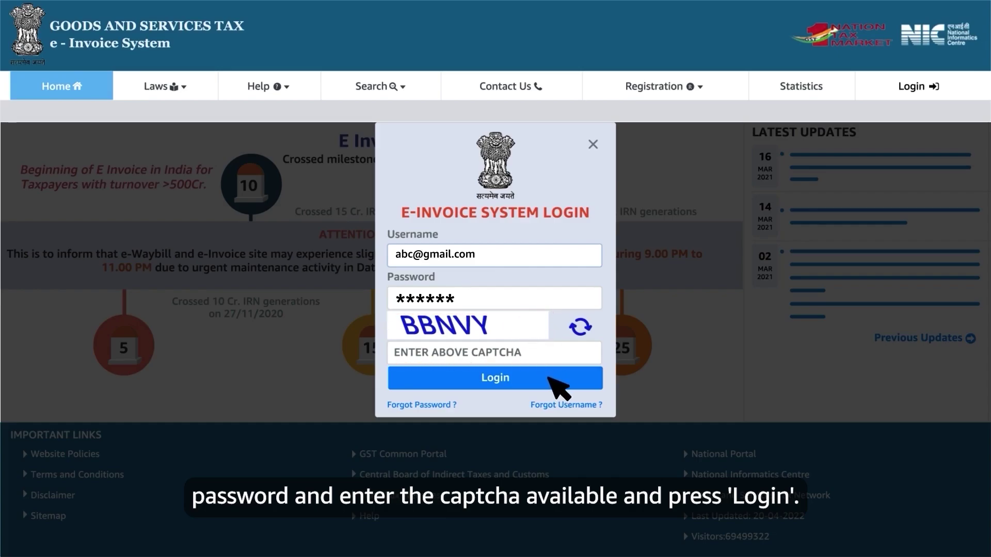
pyautogui.click(548, 379)
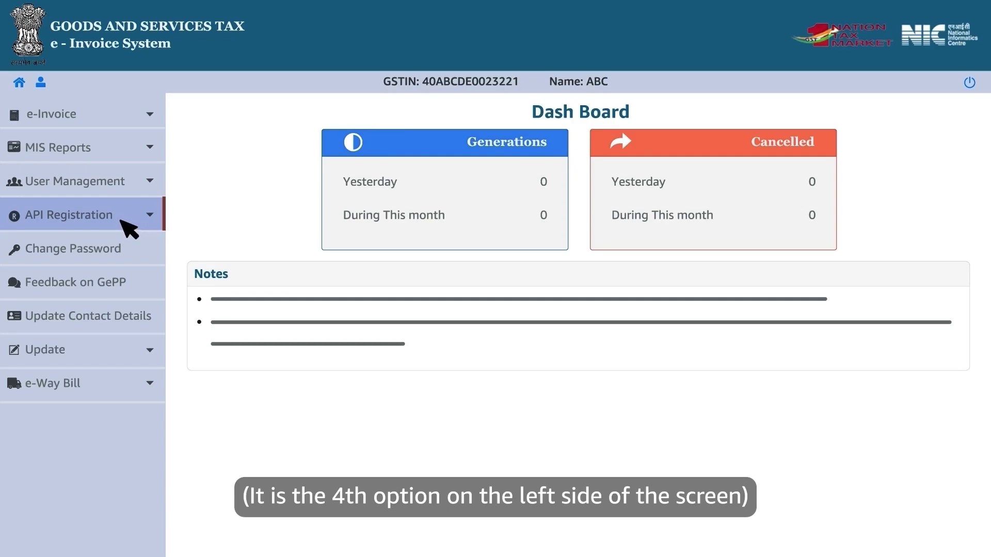
# Choose API Registration > User Credentials > Create API User to request an OTP.
pyautogui.click(121, 221)
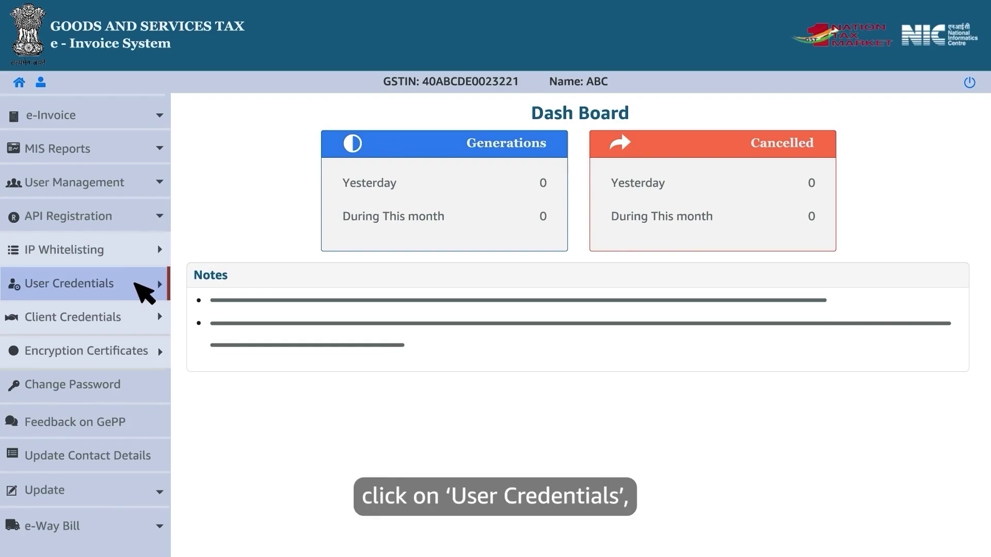
pyautogui.click(137, 285)
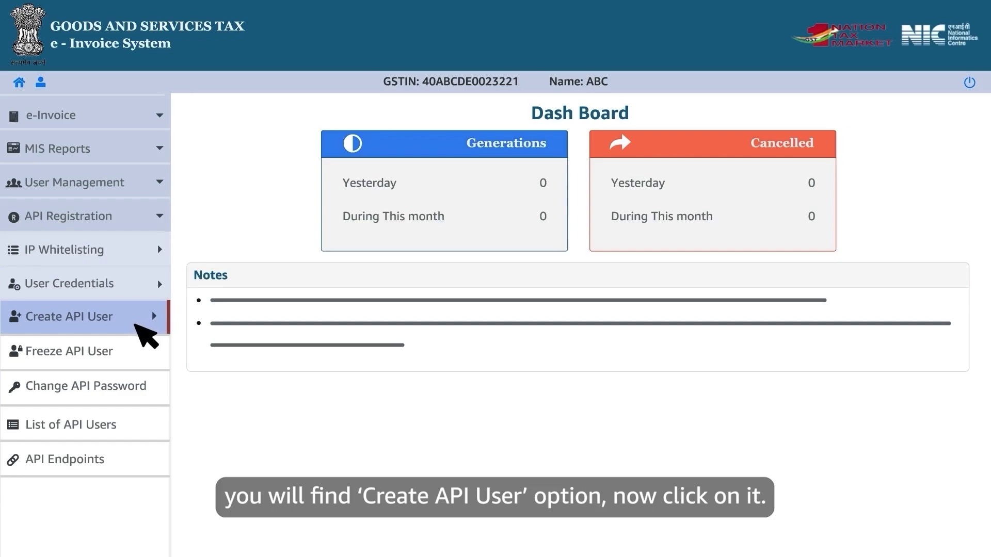
pyautogui.click(136, 325)
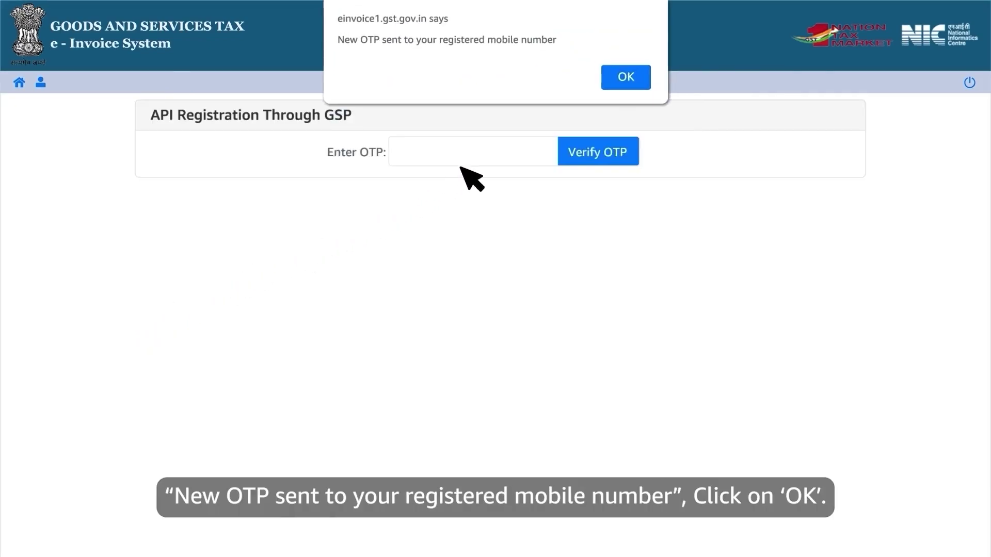
# Enter and verify the OTP, dismissing the OTP-sent and OTP-verified notices.
pyautogui.click(638, 82)
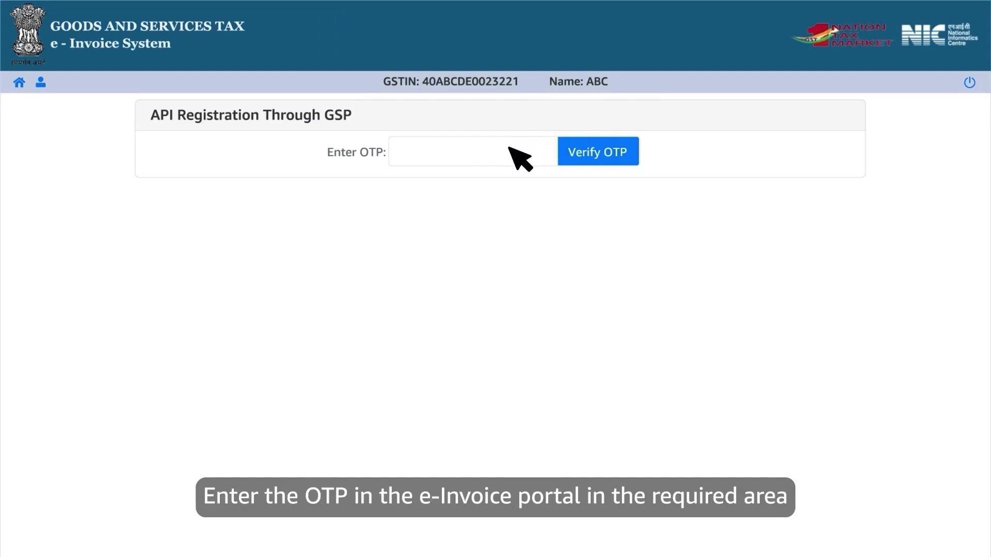
pyautogui.write('******')
pyautogui.click(628, 161)
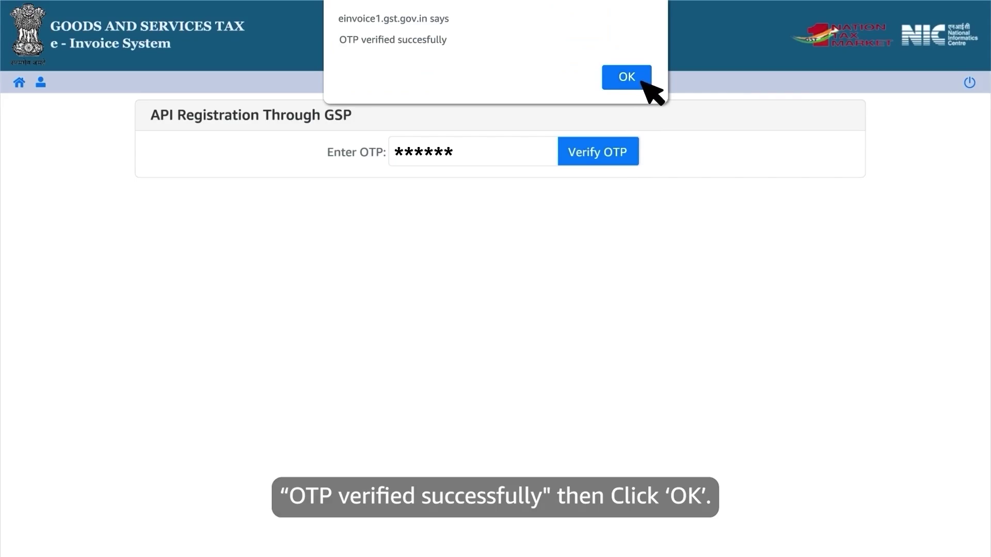
pyautogui.click(640, 81)
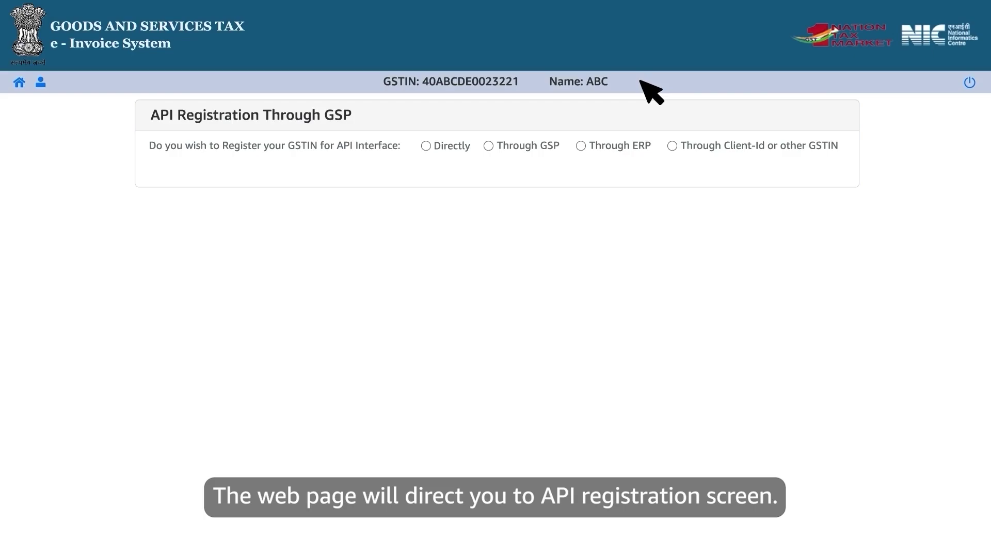
# Register Through GSP with Cygnet Infotech Private Limited, entering and confirming the API password.
pyautogui.click(488, 146)
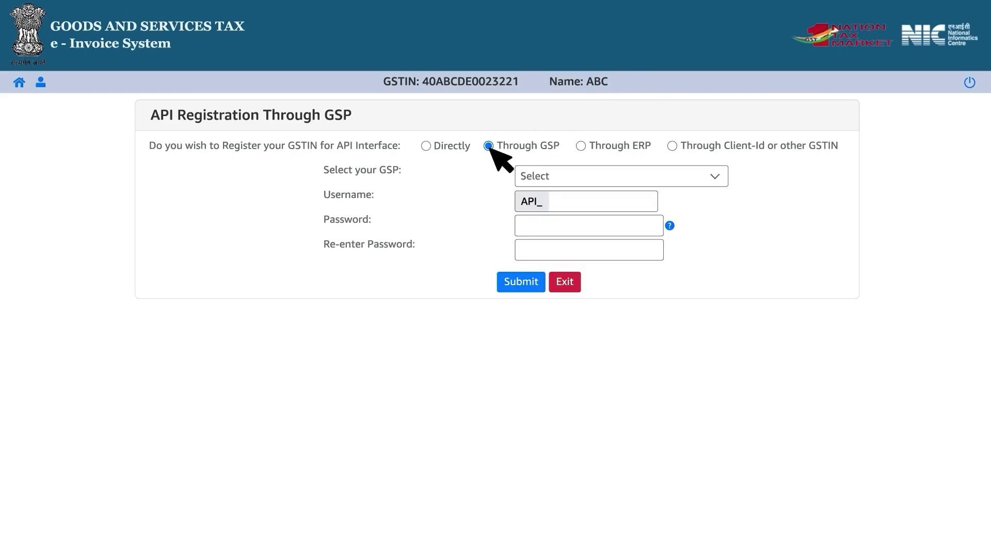
pyautogui.click(716, 178)
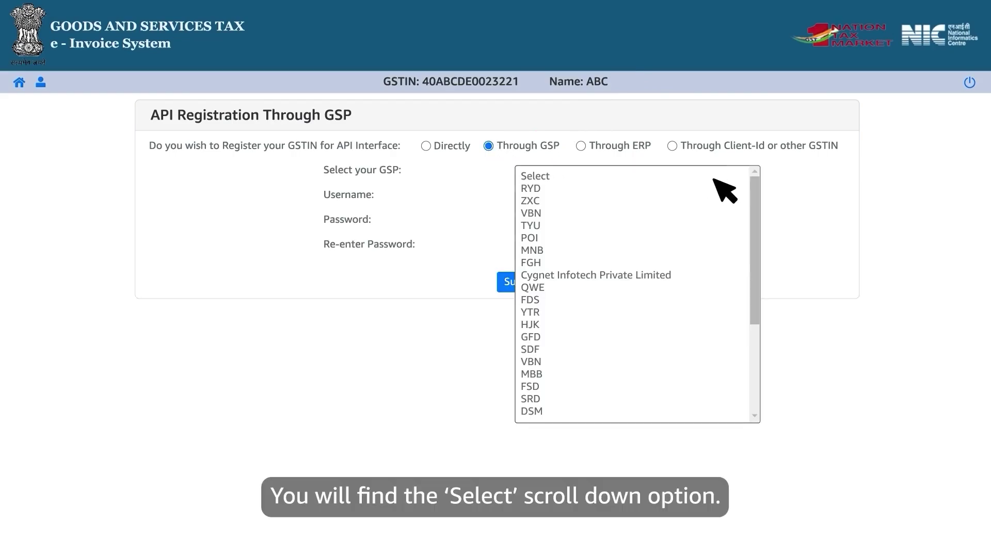
pyautogui.click(725, 275)
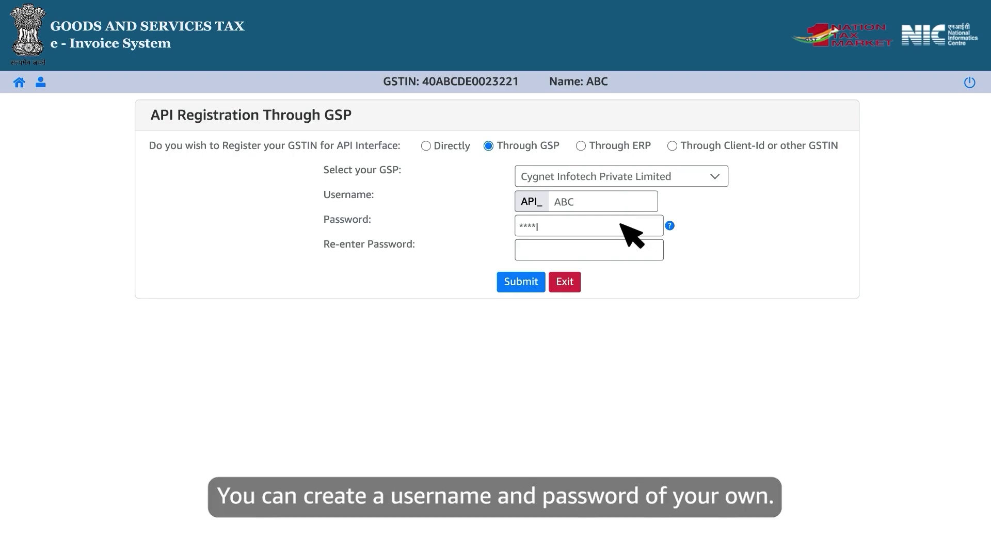
pyautogui.click(600, 252)
pyautogui.write('*')
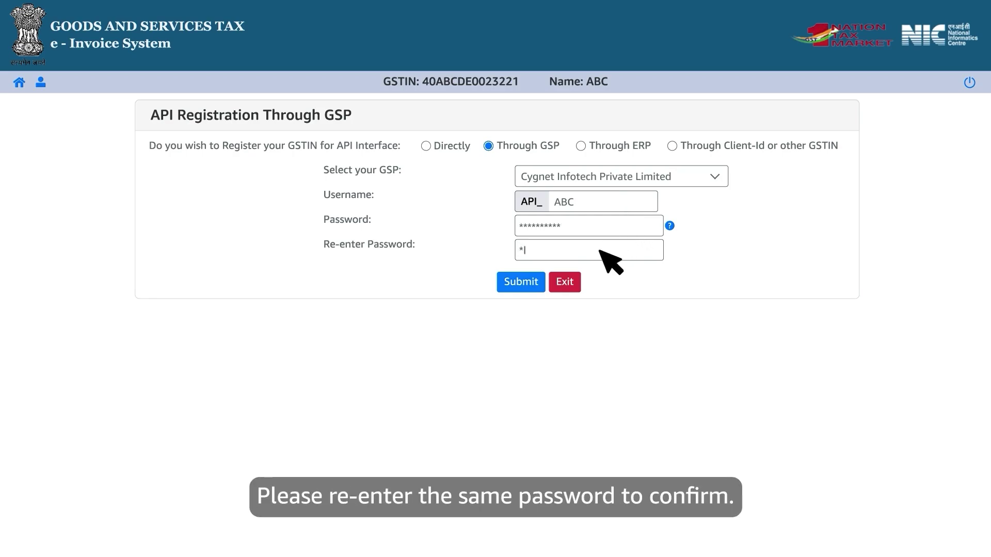
pyautogui.write('*********')
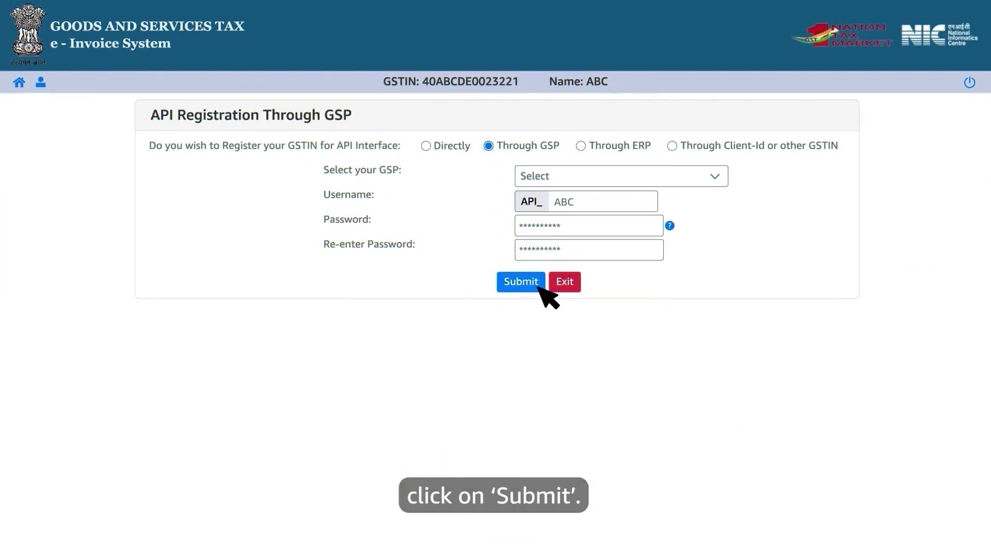
# Submit the registration and acknowledge the 'API user created successfully' alert.
pyautogui.click(539, 287)
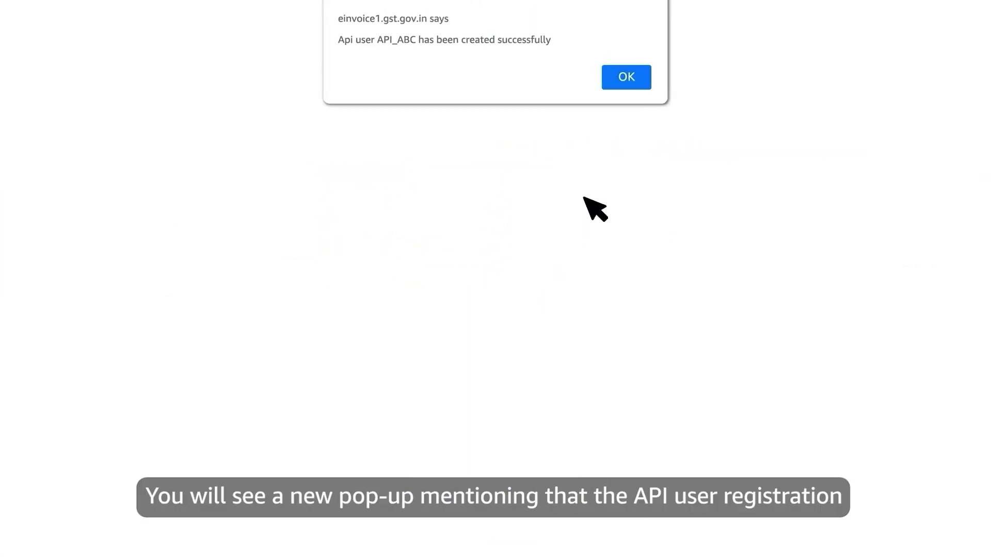
pyautogui.click(644, 82)
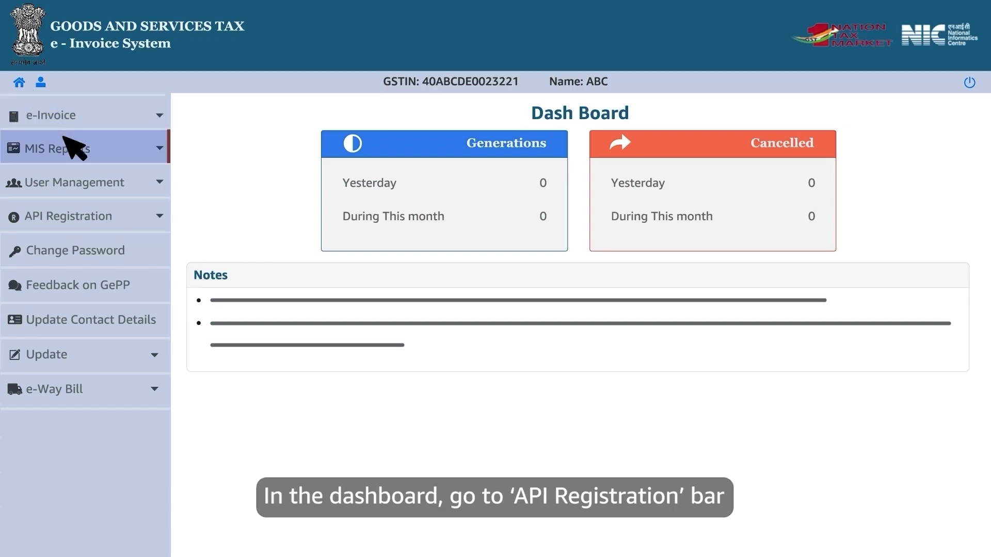
# View List of API Users under API Registration > User Credentials.
pyautogui.click(132, 214)
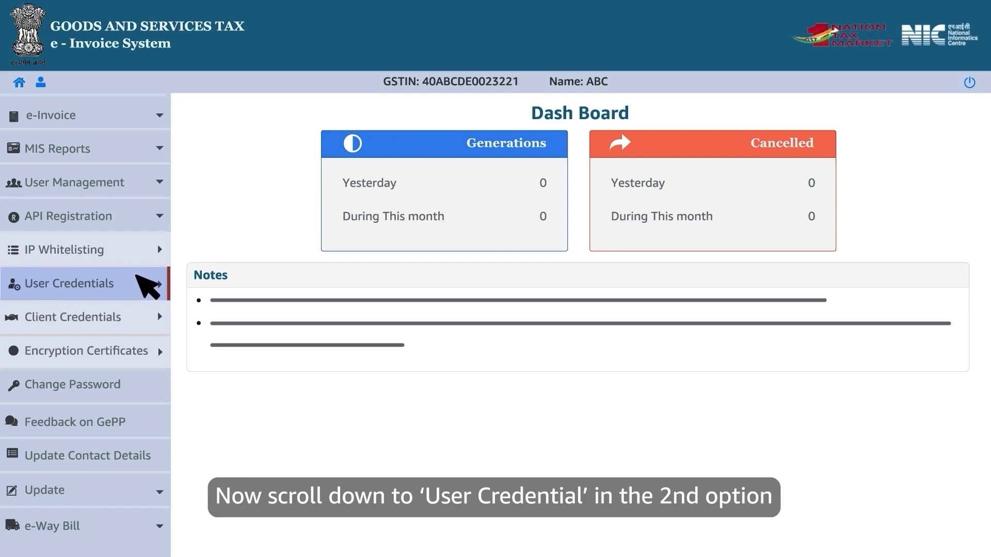
pyautogui.click(136, 279)
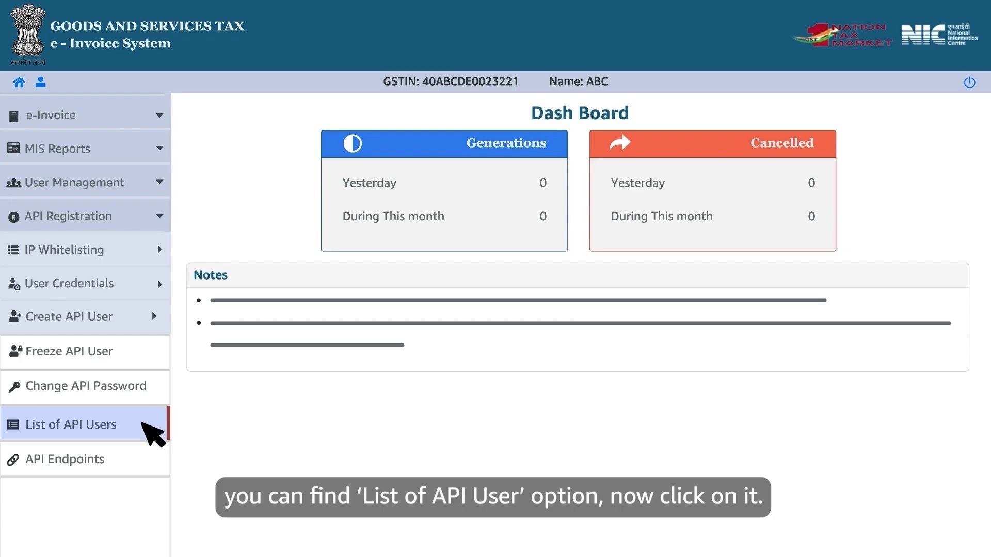
pyautogui.click(153, 433)
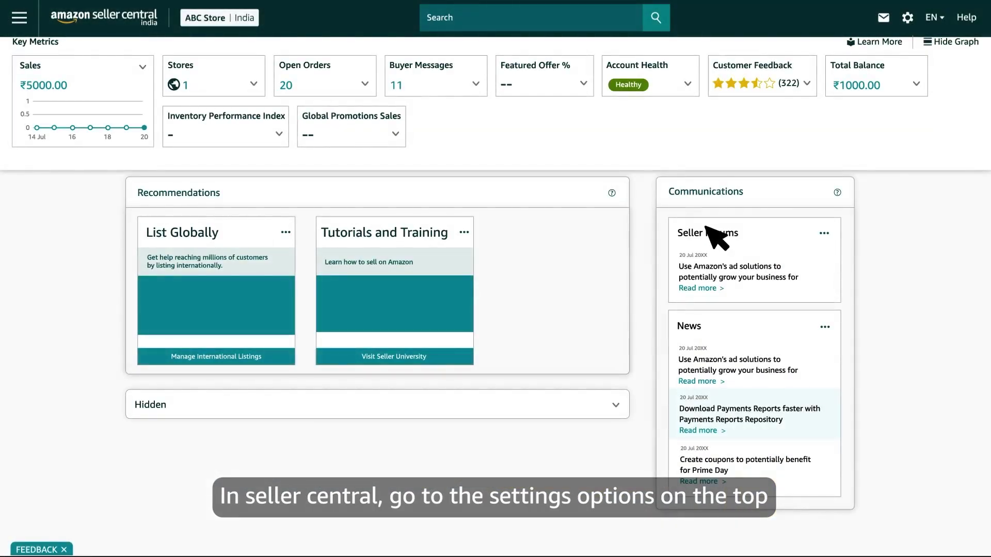
# Go to Tax Settings from the settings gear and expand Enroll for E-Invoicing.
pyautogui.click(908, 18)
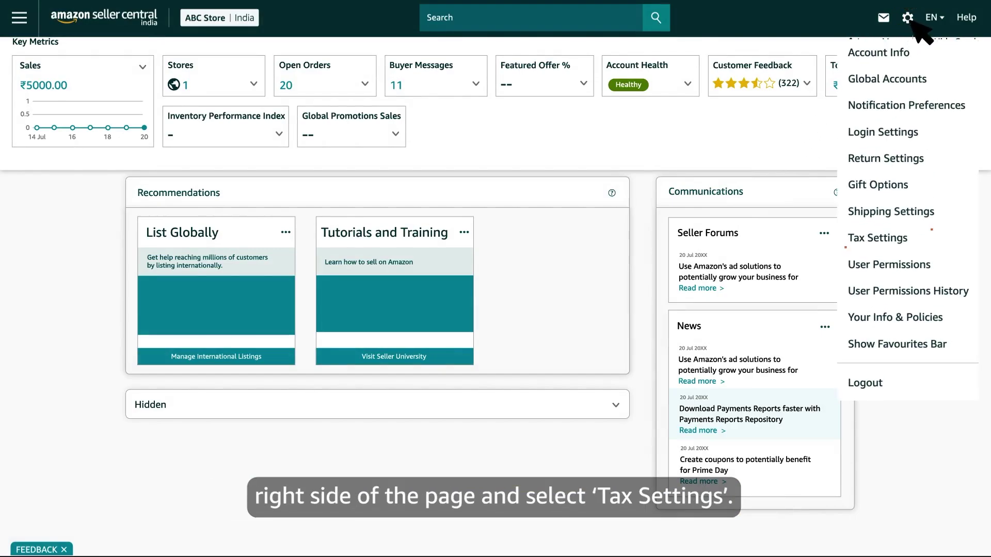
pyautogui.click(924, 236)
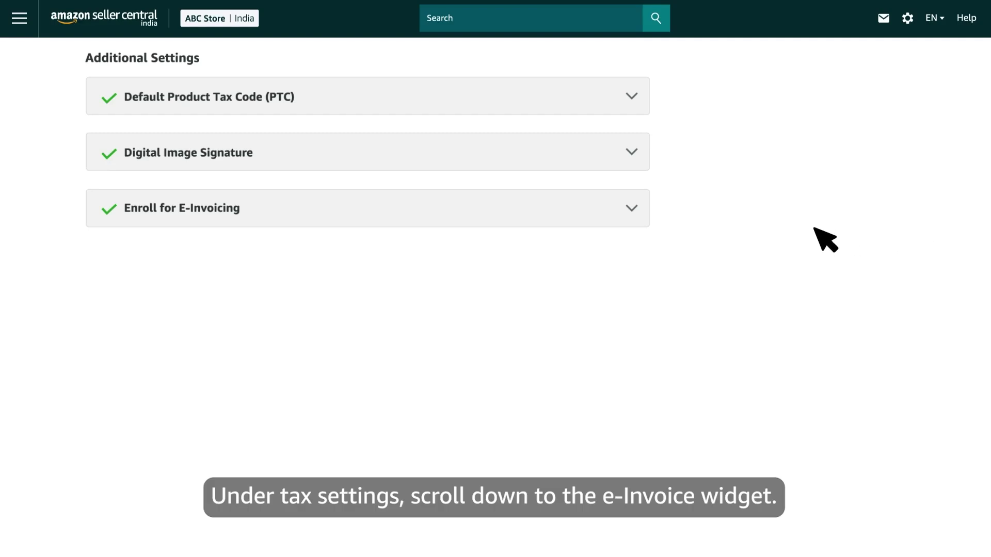
pyautogui.click(632, 211)
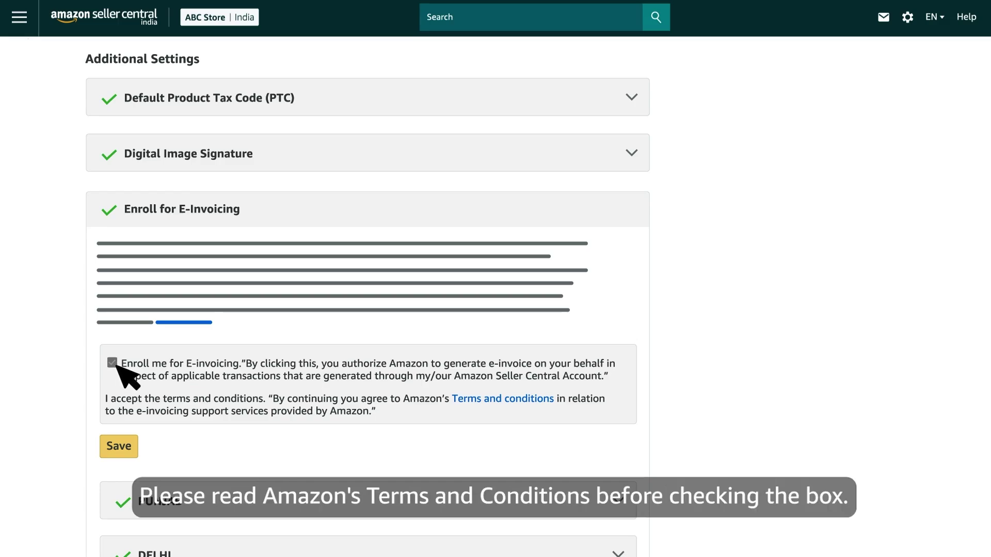
# Tick 'Enroll me for E-invoicing' and save the enrollment.
pyautogui.click(113, 363)
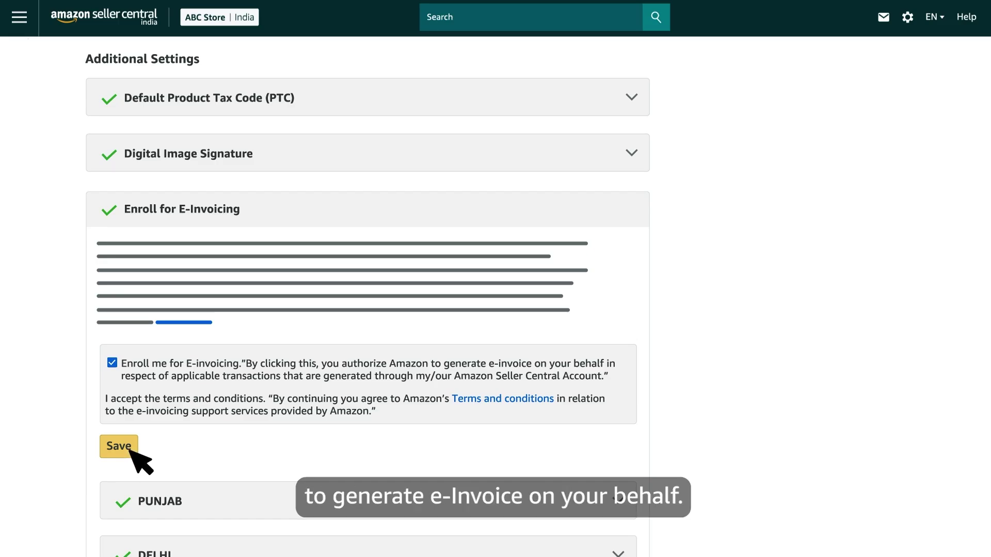
pyautogui.click(119, 446)
pyautogui.scroll(-5, 131, 454)
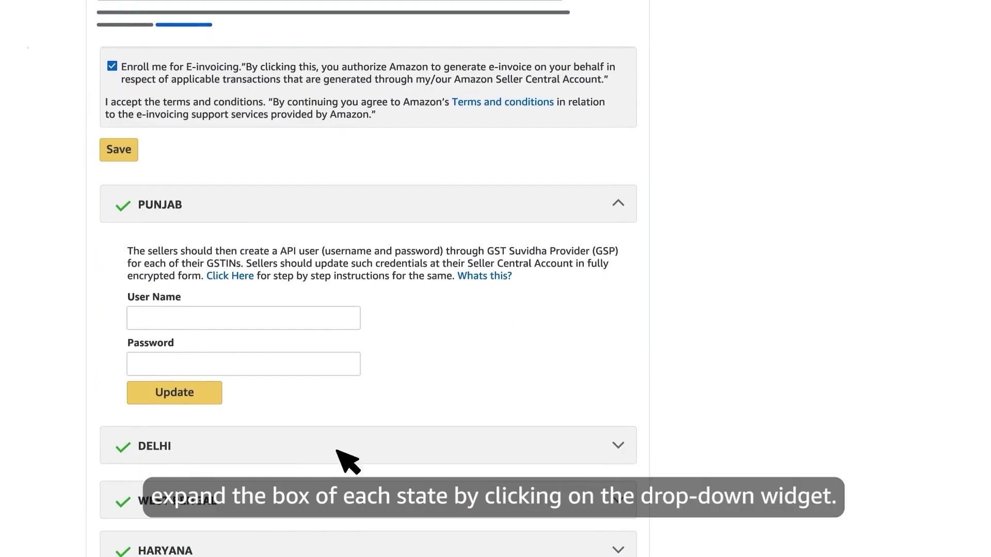
# Expand the Delhi state row to show its User Name and Password fields.
pyautogui.click(617, 447)
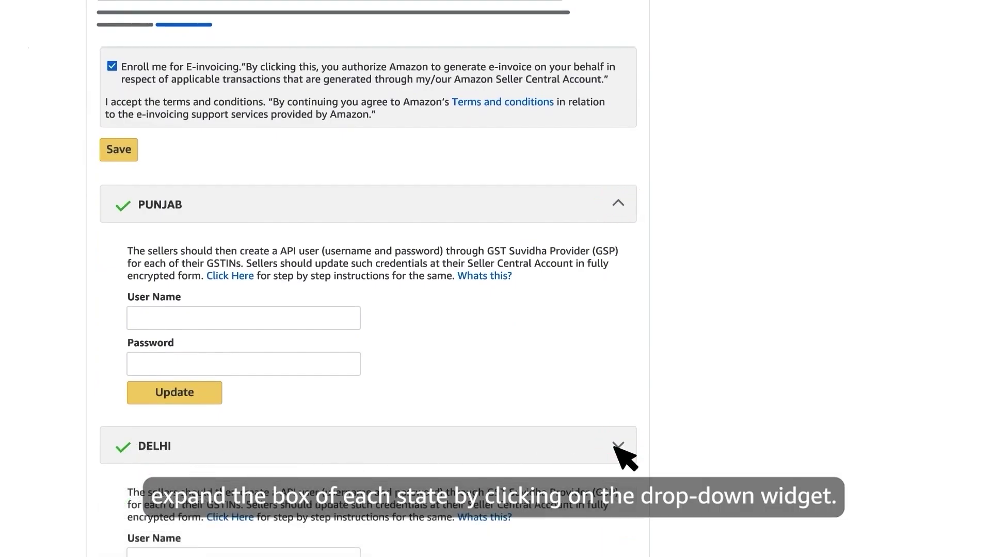